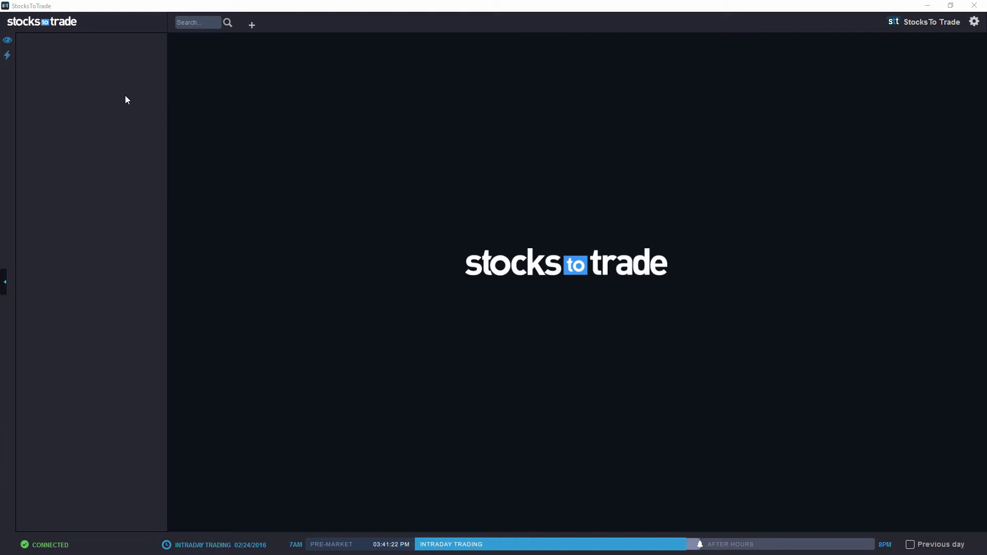
Show the Top % Gainers scan in the sidebar and stretch its panel so every row is visible.
{"action": "left_click", "coordinate": [11, 41]}
{"action": "mouse_move", "coordinate": [55, 64]}
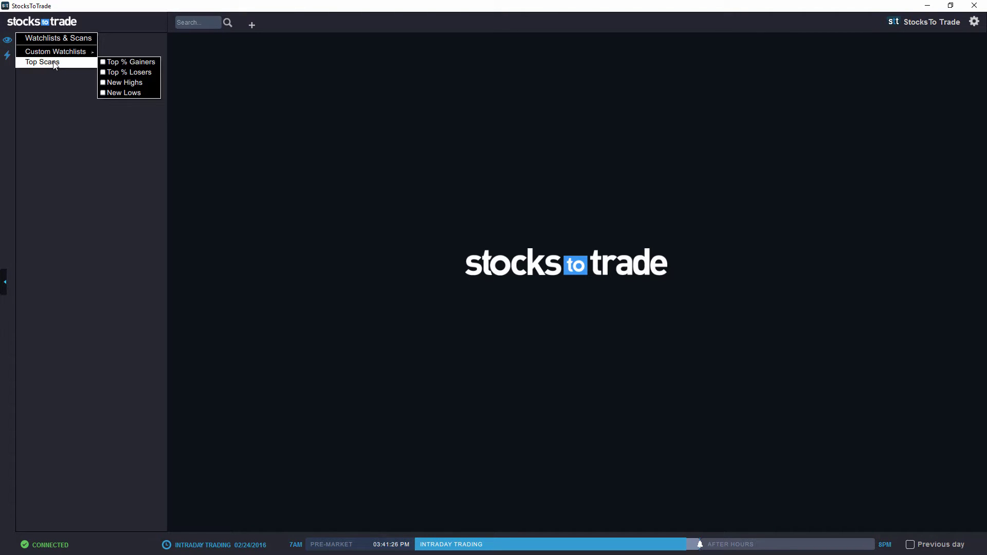
{"action": "left_click", "coordinate": [114, 63]}
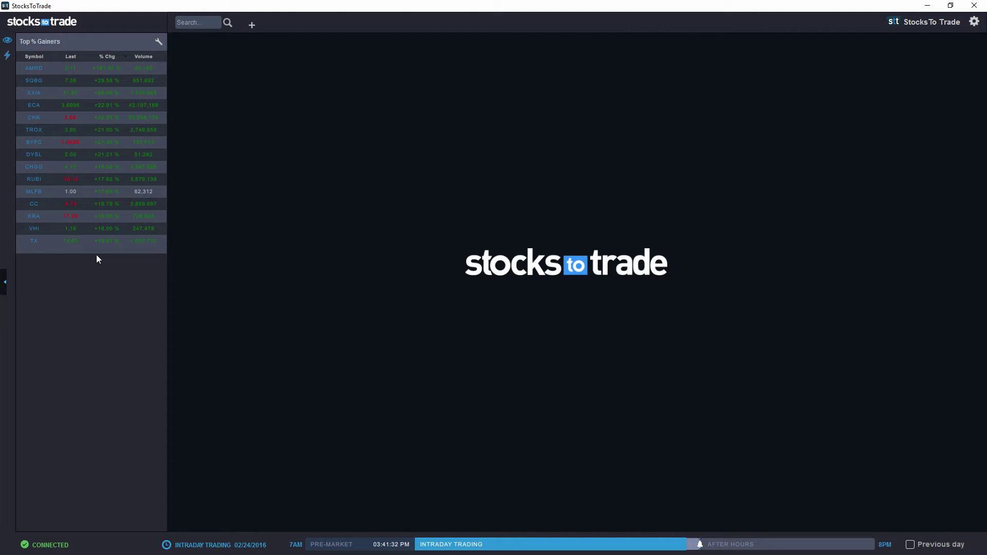
{"action": "left_click_drag", "start_coordinate": [100, 251], "coordinate": [117, 172]}
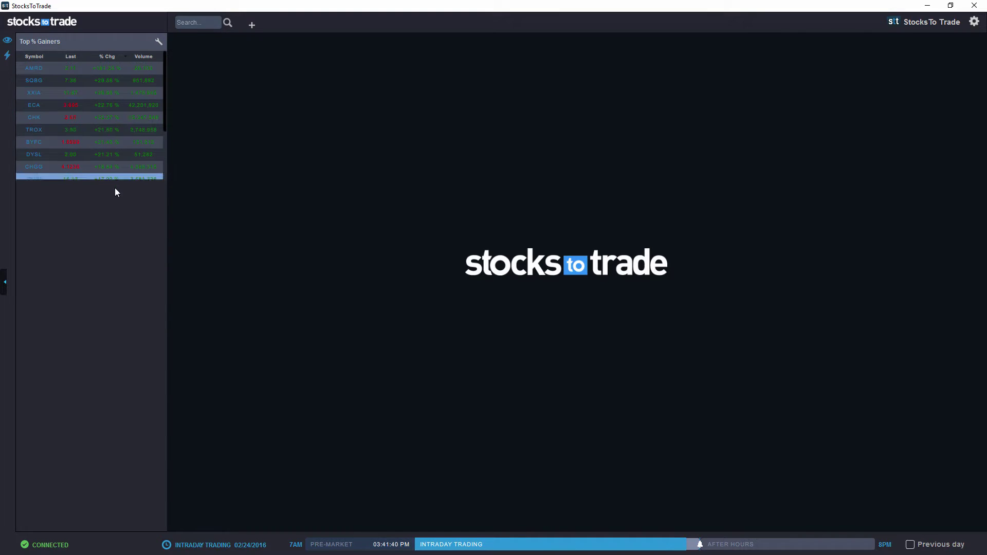
{"action": "left_click_drag", "start_coordinate": [108, 176], "coordinate": [115, 252]}
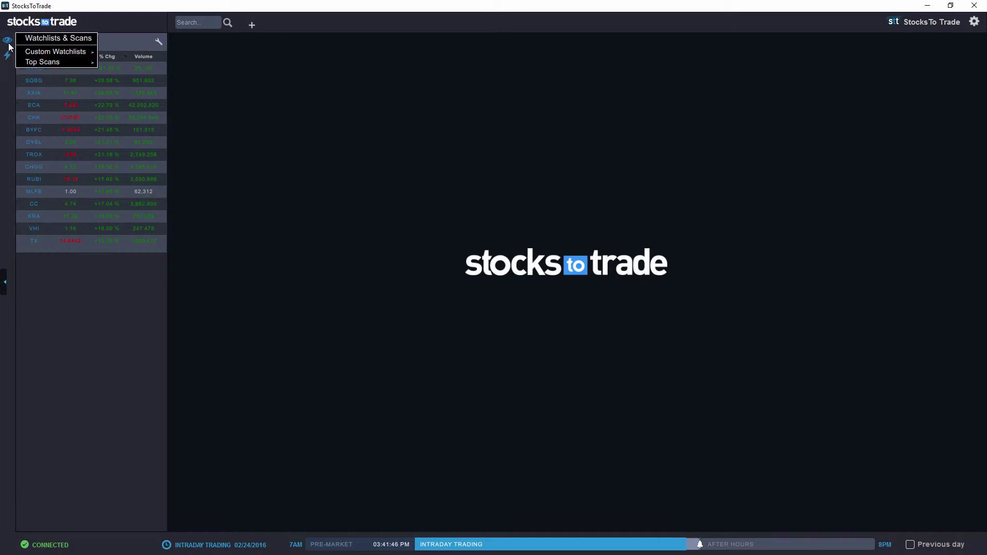
Create a new empty custom watchlist, Watchlist 1.
{"action": "mouse_move", "coordinate": [7, 54]}
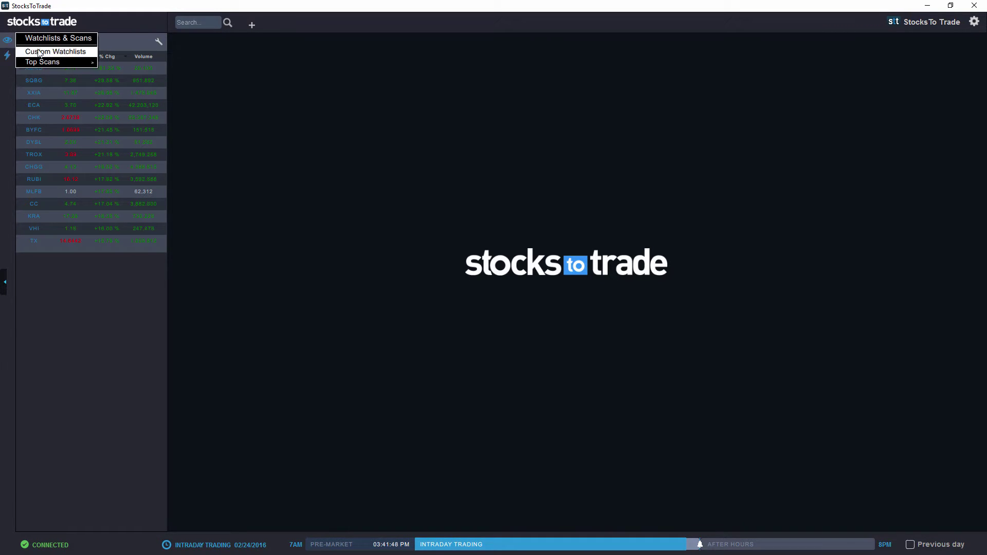
{"action": "mouse_move", "coordinate": [64, 53]}
{"action": "left_click", "coordinate": [112, 53]}
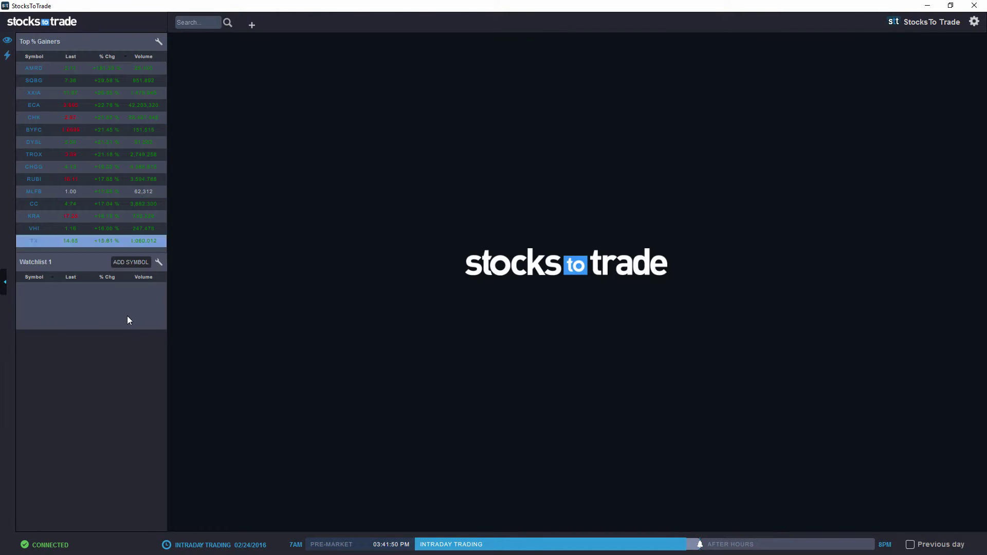
Switch to Notepad and select the whole line of ticker symbols, PARN through AMDA, for copying.
{"action": "key", "text": "alt+Tab"}
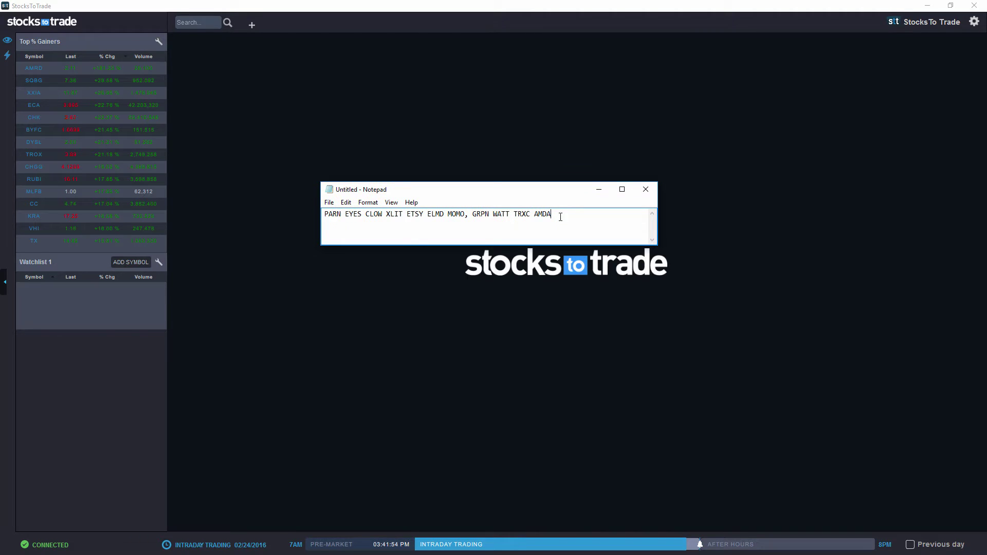
{"action": "key", "text": "ctrl+a"}
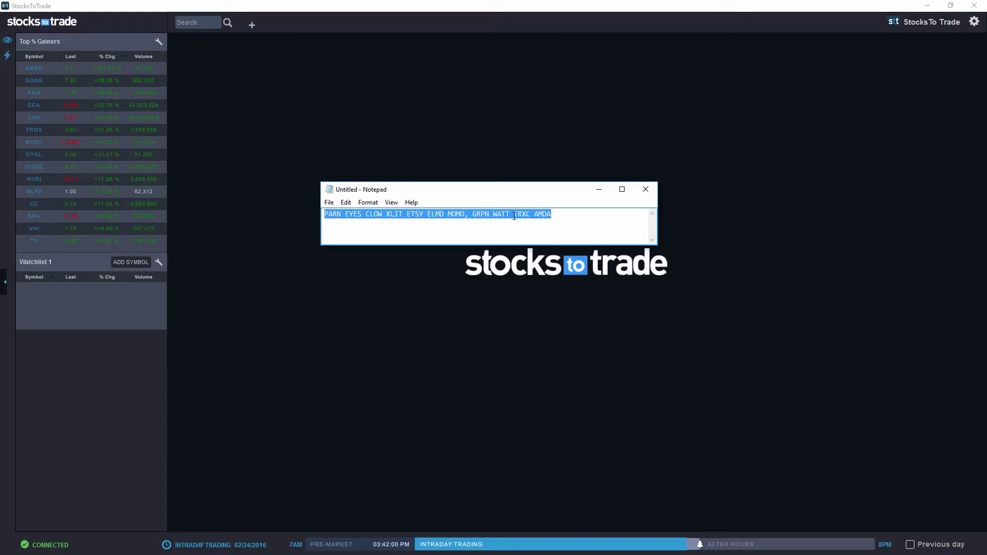
{"action": "right_click", "coordinate": [509, 214]}
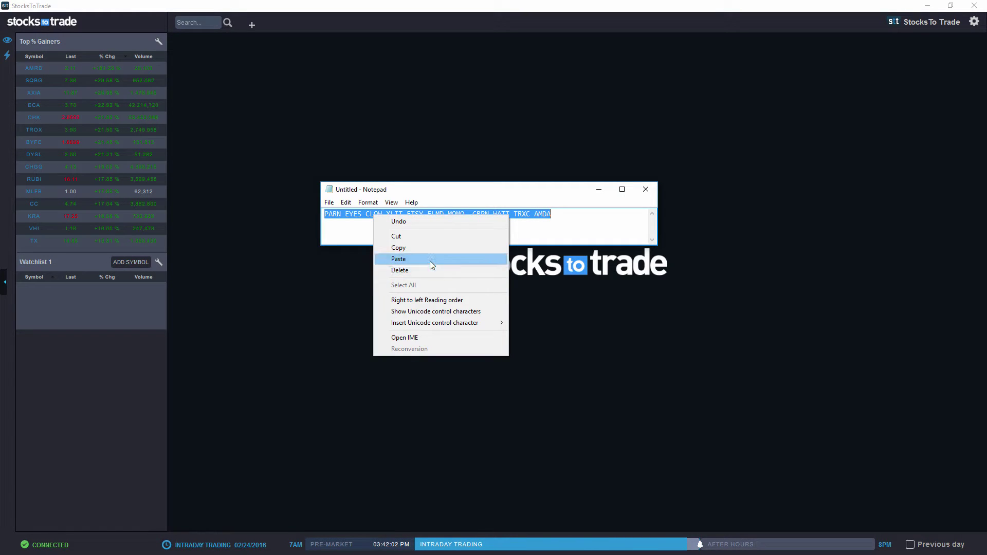
Copy the tickers and paste them into Watchlist 1's ADD SYMBOL field to add all eleven.
{"action": "left_click", "coordinate": [413, 244]}
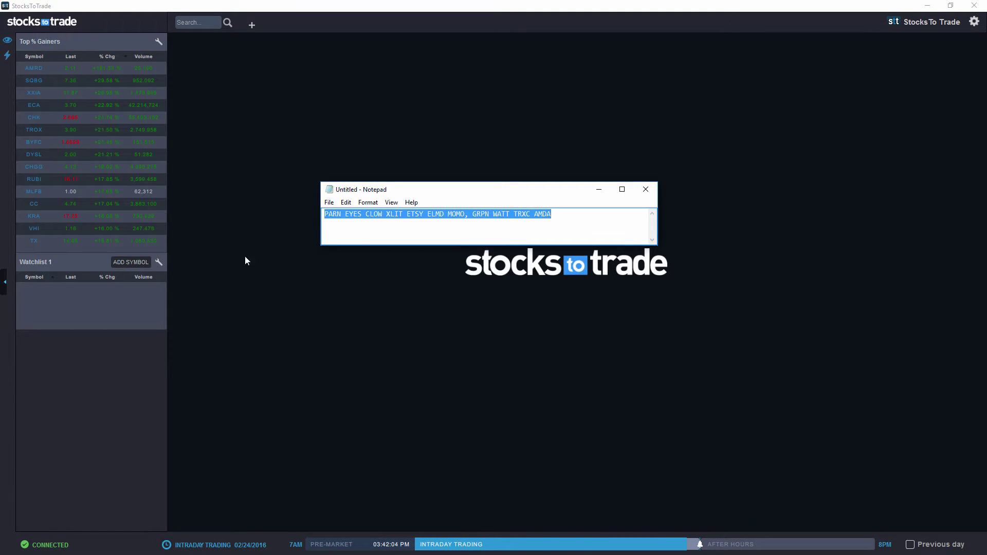
{"action": "left_click", "coordinate": [136, 259]}
{"action": "right_click", "coordinate": [135, 260]}
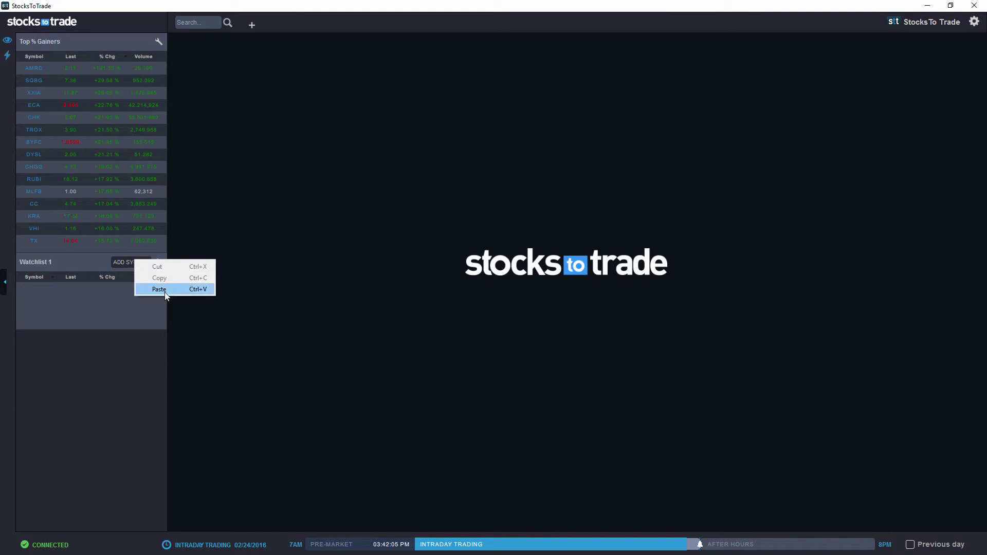
{"action": "left_click", "coordinate": [157, 288]}
{"action": "key", "text": "Return"}
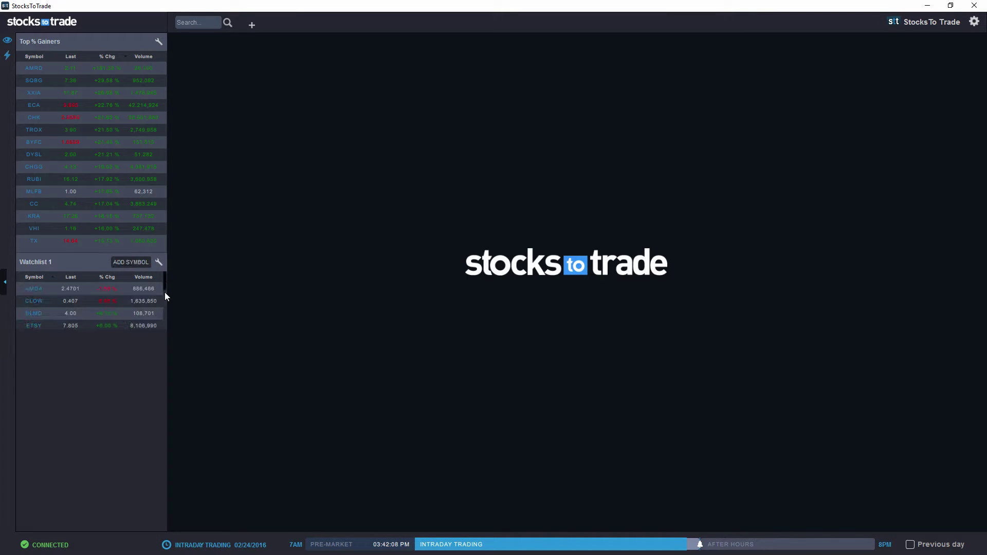
Resize Watchlist 1 and sort it by % Chg, highest first, with WATT on top.
{"action": "left_click", "coordinate": [89, 328]}
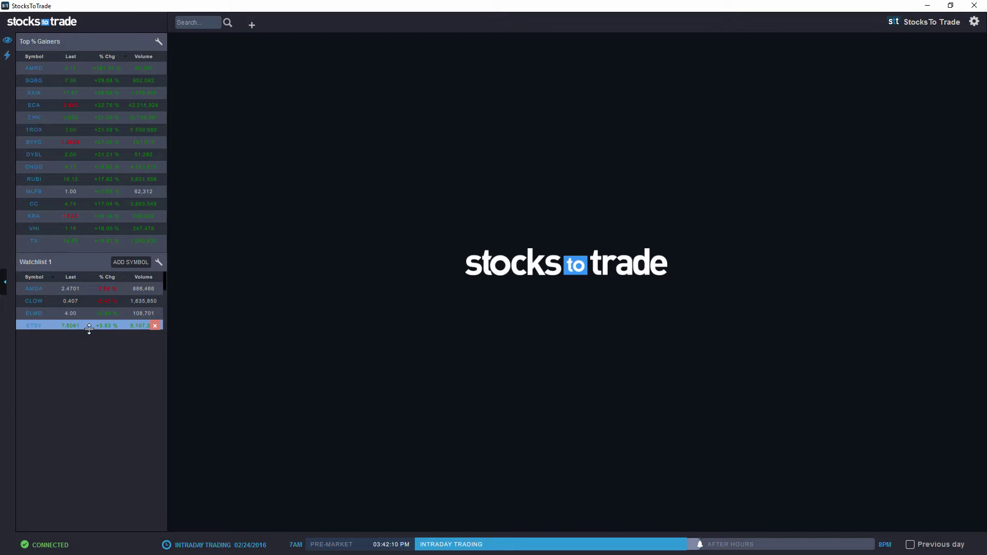
{"action": "left_click_drag", "start_coordinate": [94, 463], "coordinate": [143, 310]}
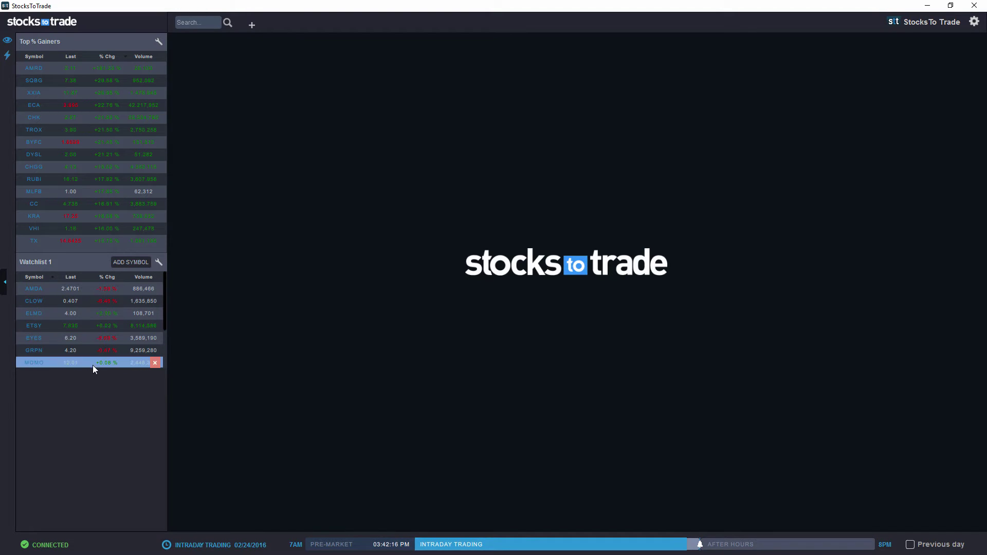
{"action": "left_click_drag", "start_coordinate": [87, 368], "coordinate": [100, 432]}
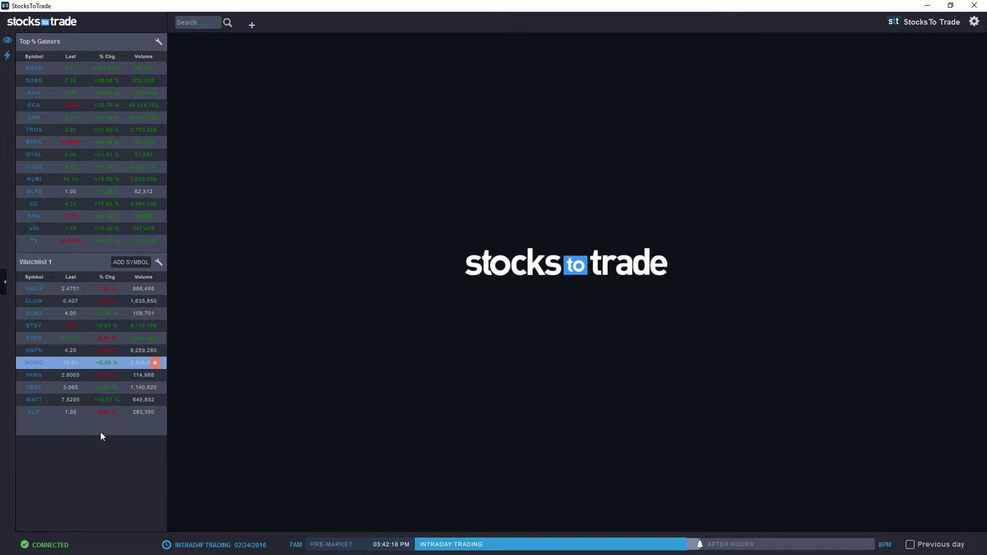
{"action": "left_click", "coordinate": [108, 278]}
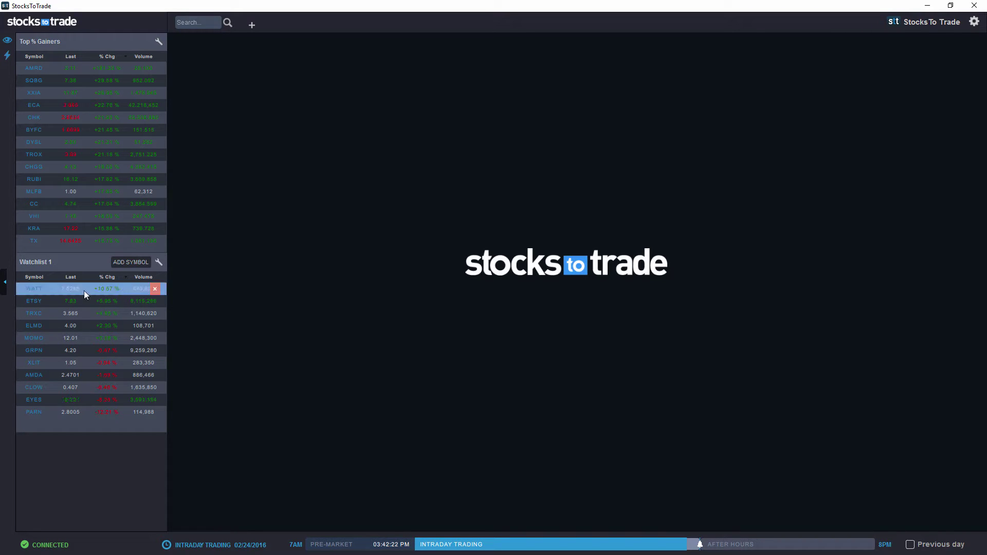
{"action": "left_click", "coordinate": [147, 326]}
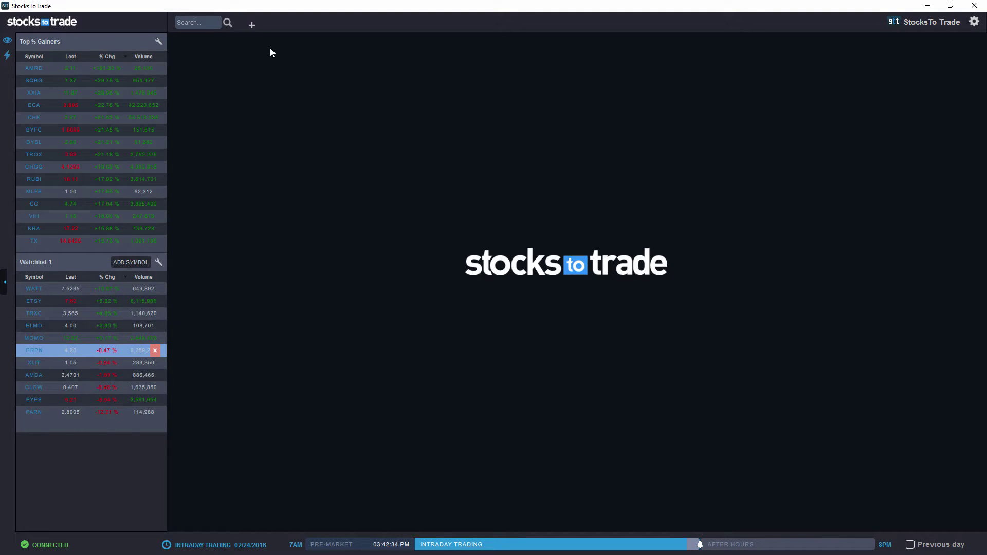
Open a new tab with the Screener form enlarged to show more filter rows, then add a second New Tab.
{"action": "left_click", "coordinate": [252, 26]}
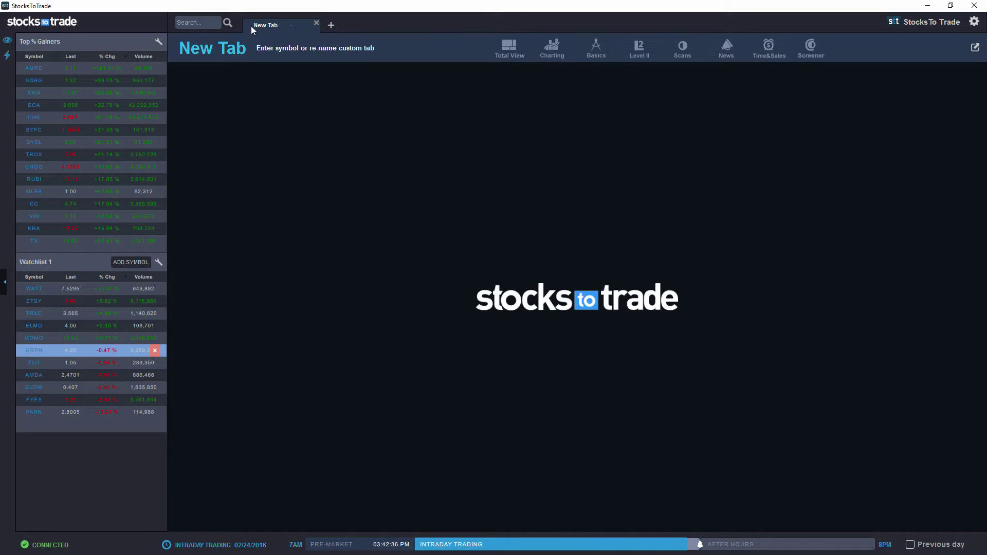
{"action": "left_click", "coordinate": [809, 49]}
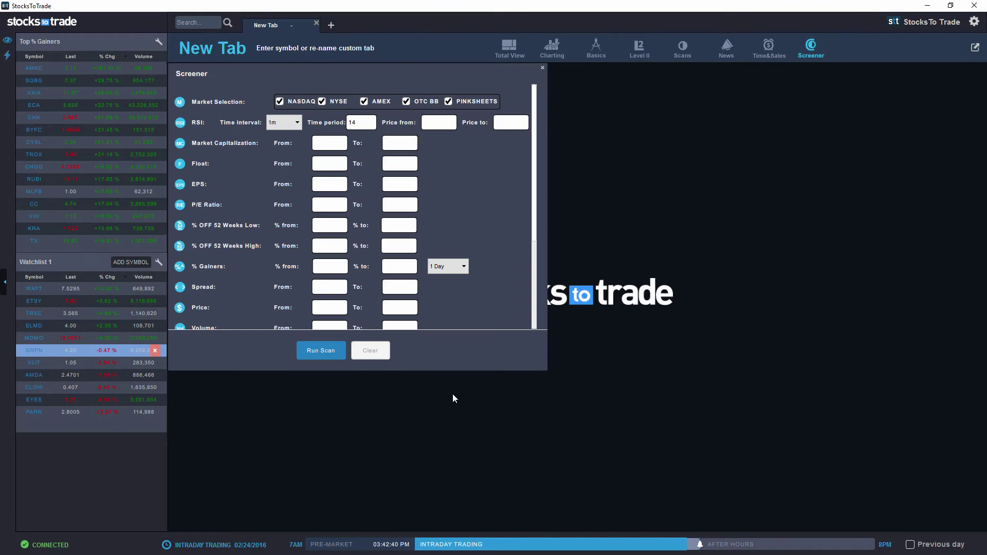
{"action": "left_click_drag", "start_coordinate": [446, 374], "coordinate": [447, 524]}
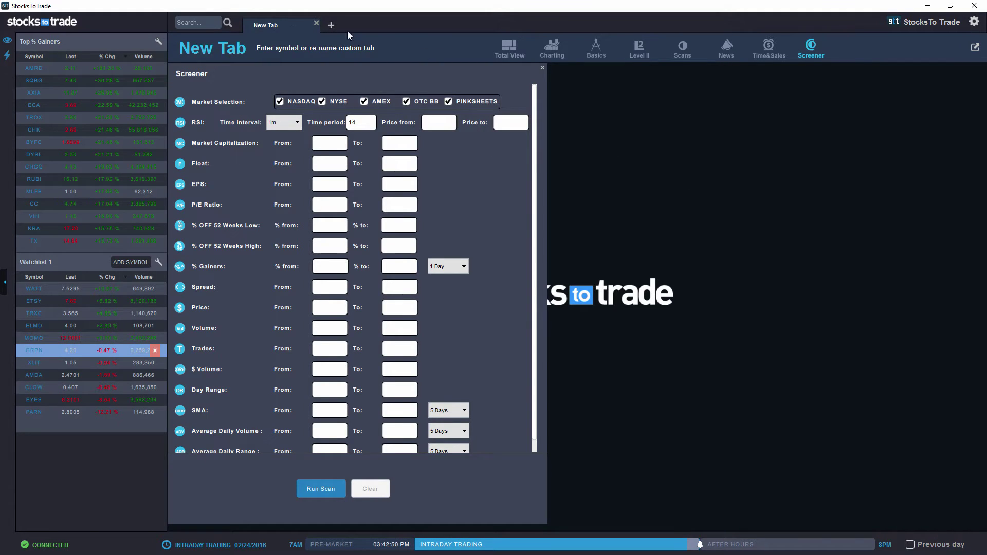
{"action": "left_click", "coordinate": [331, 25]}
Run the 'Biggest % Gainers $20 and under' preset scan, then dismiss its Filter Current Results popup.
{"action": "left_click", "coordinate": [686, 48]}
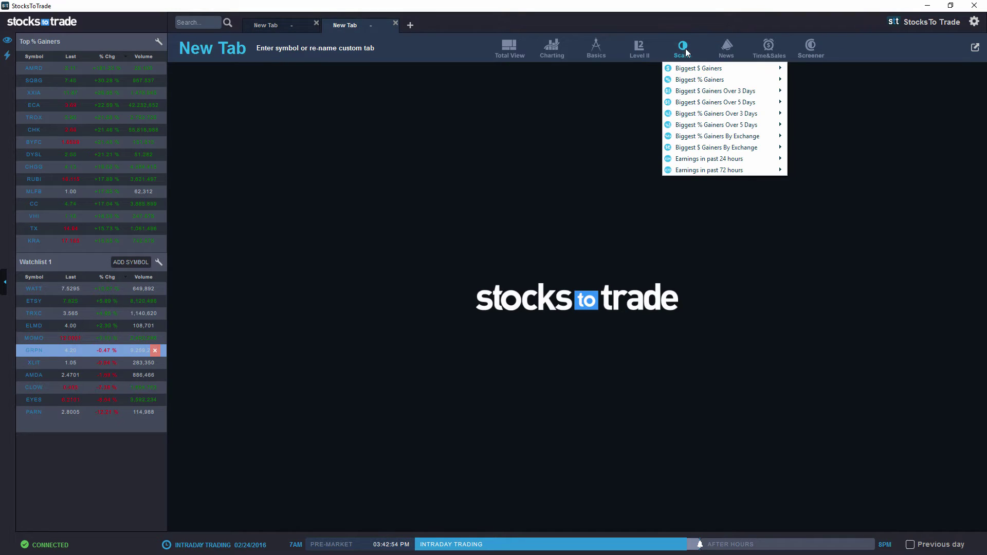
{"action": "mouse_move", "coordinate": [710, 84]}
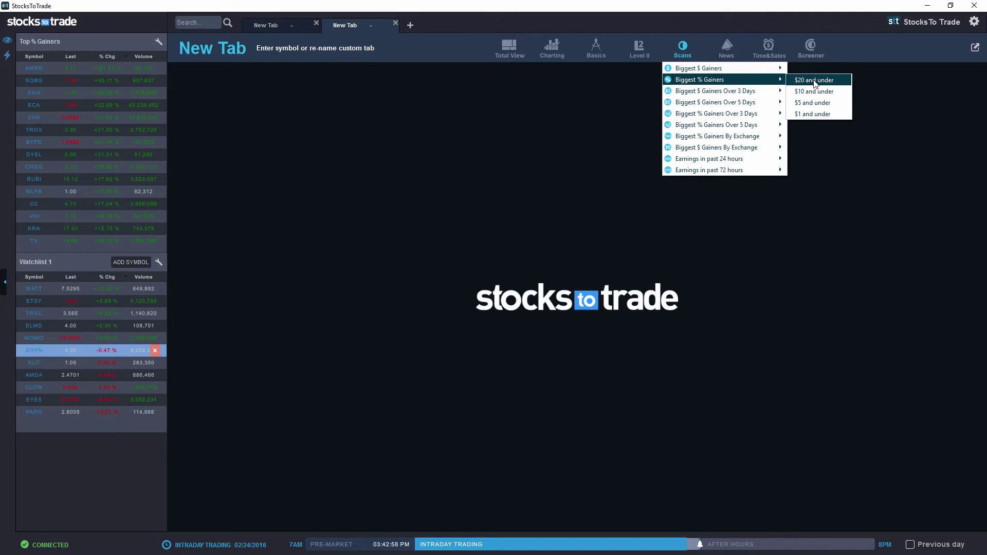
{"action": "left_click", "coordinate": [814, 81]}
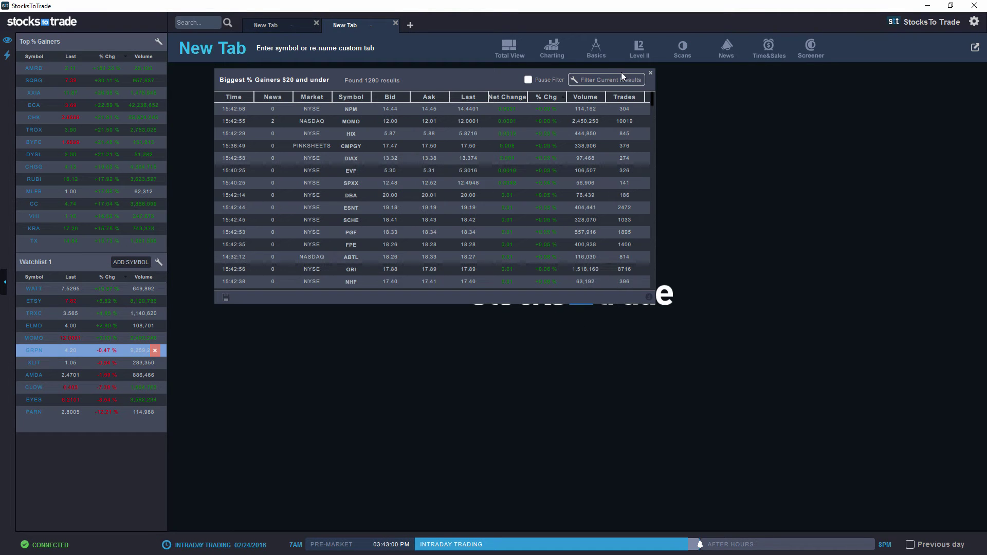
{"action": "left_click", "coordinate": [611, 82]}
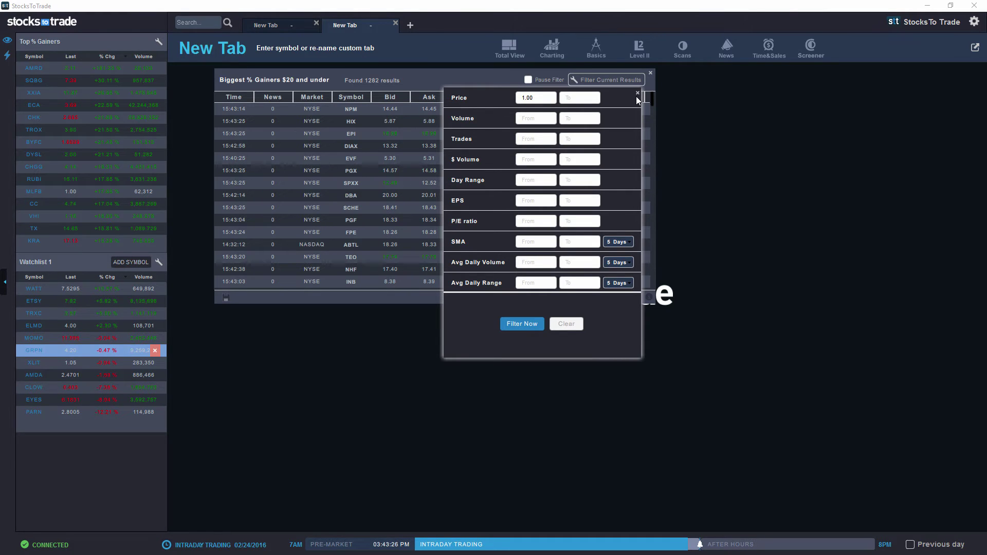
{"action": "left_click", "coordinate": [644, 121]}
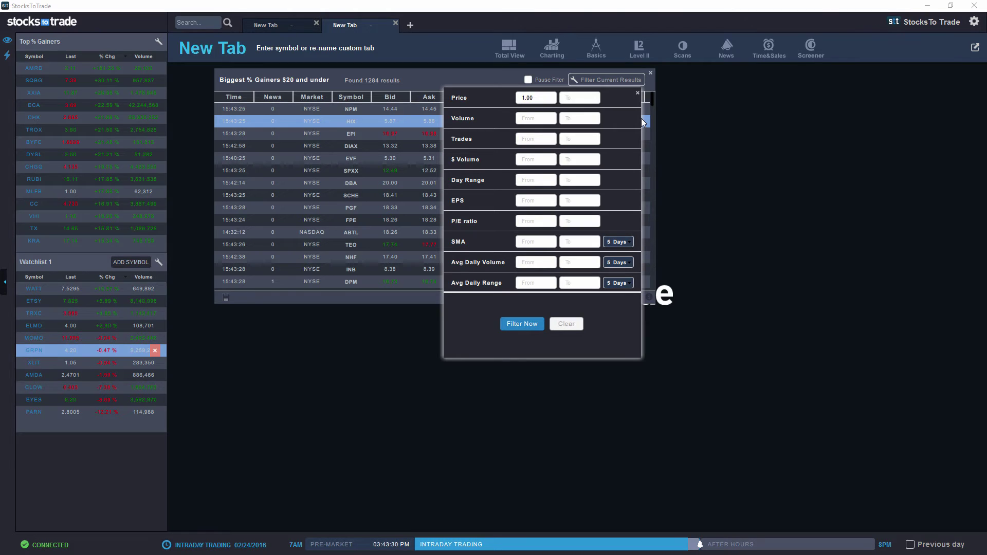
{"action": "left_click", "coordinate": [650, 73]}
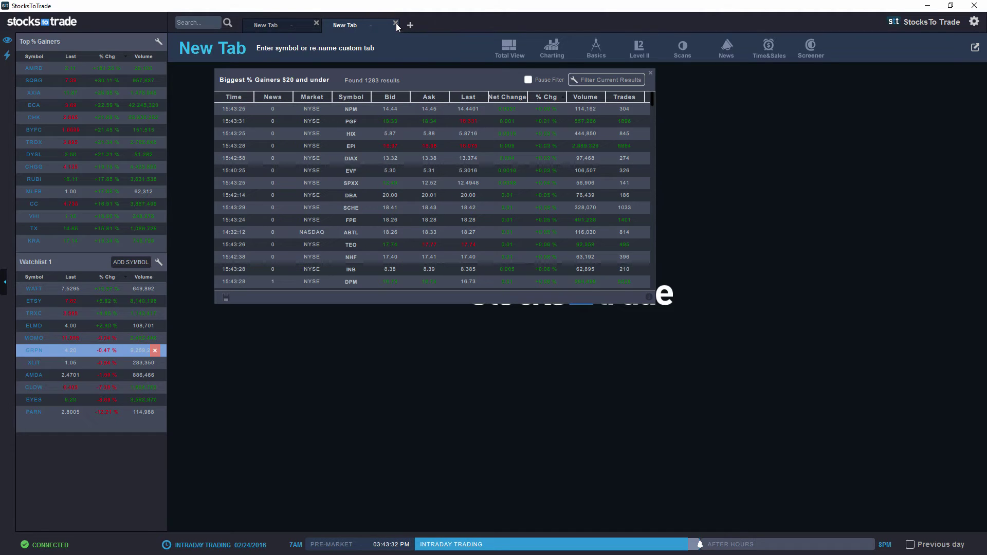
After closing the gainers tab, enter Price To 20, Volume From 200000, Trades From 100, and % off 52-week high 0–2.
{"action": "left_click", "coordinate": [274, 27]}
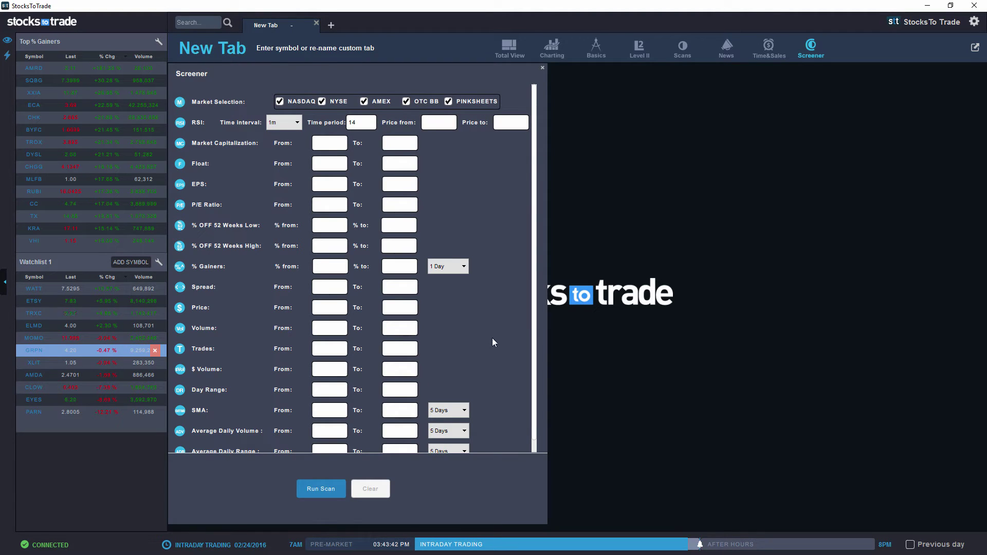
{"action": "scroll", "coordinate": [463, 252], "scroll_direction": "down", "scroll_amount": 1}
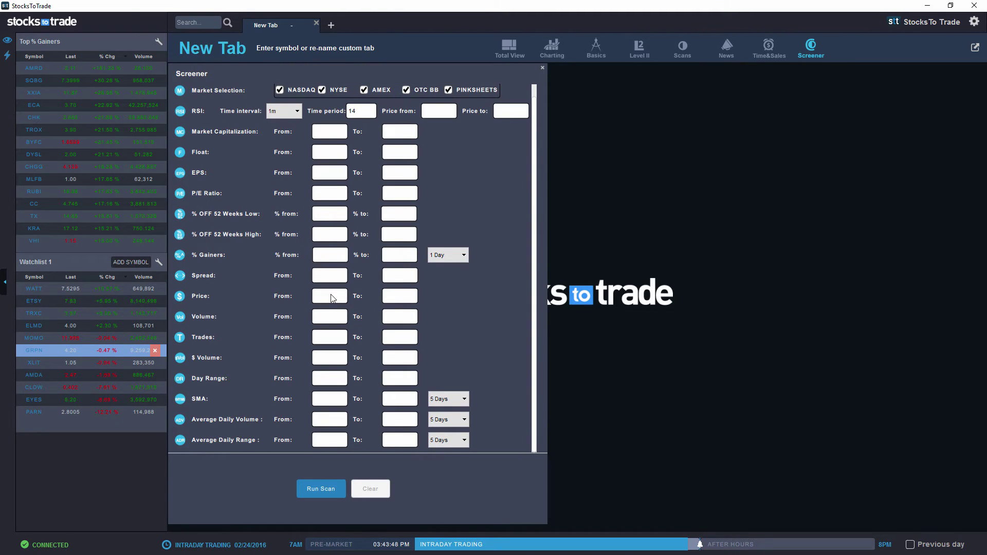
{"action": "left_click", "coordinate": [411, 302]}
{"action": "type", "text": "20"}
{"action": "left_click", "coordinate": [320, 322]}
{"action": "type", "text": "200000"}
{"action": "left_click", "coordinate": [333, 341]}
{"action": "type", "text": "1"}
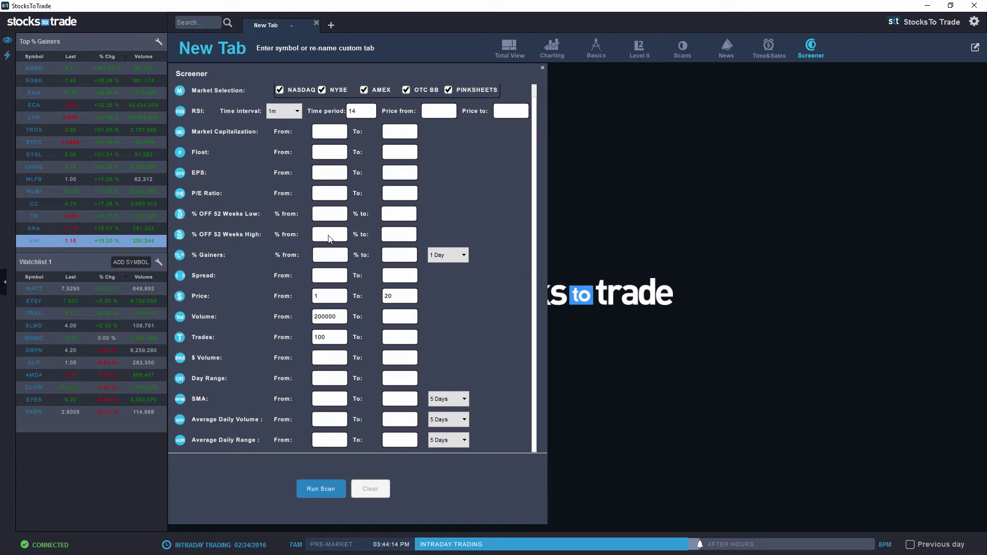
{"action": "left_click", "coordinate": [403, 237]}
Run the custom scan, then move and widen the 39-result window off the screener fields.
{"action": "left_click", "coordinate": [323, 489]}
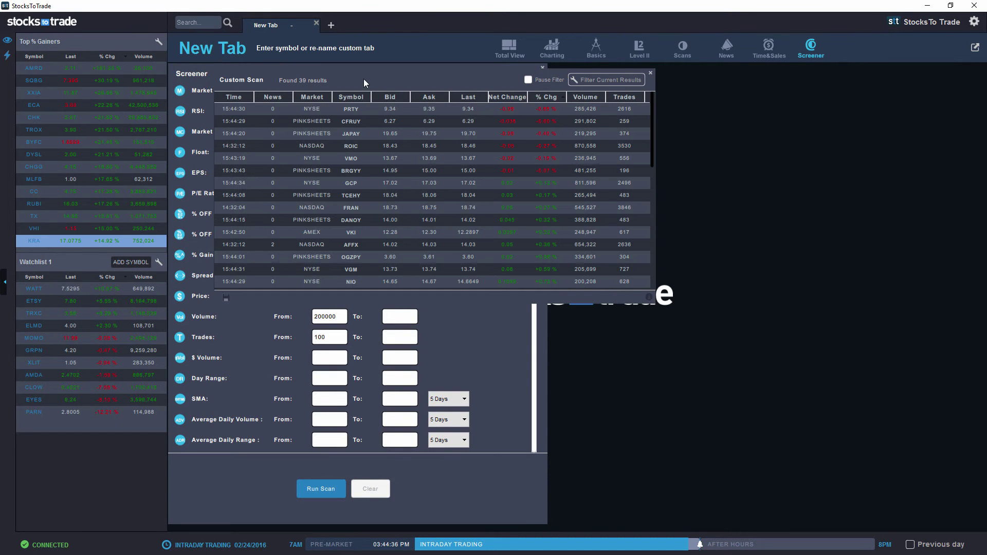
{"action": "left_click_drag", "start_coordinate": [390, 81], "coordinate": [522, 94]}
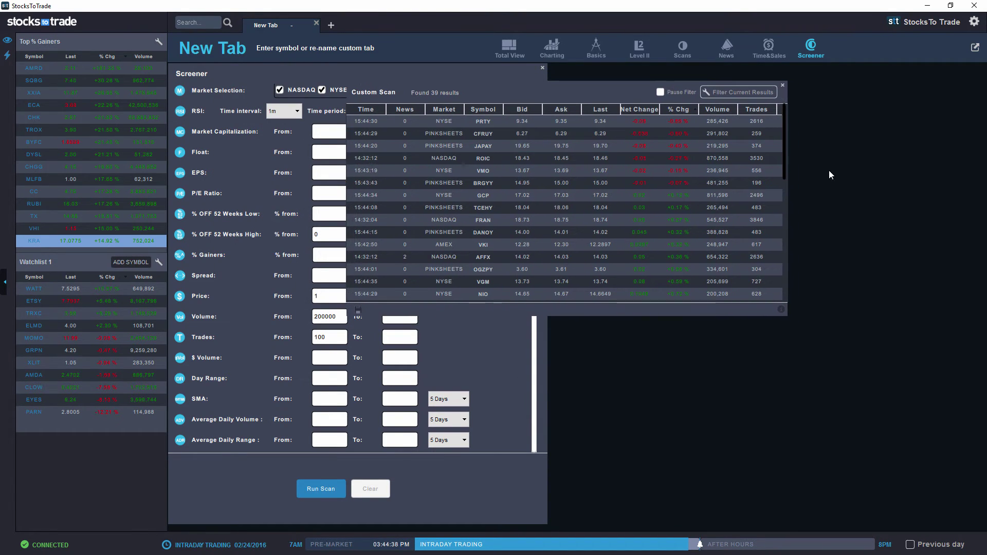
{"action": "left_click_drag", "start_coordinate": [792, 150], "coordinate": [961, 137]}
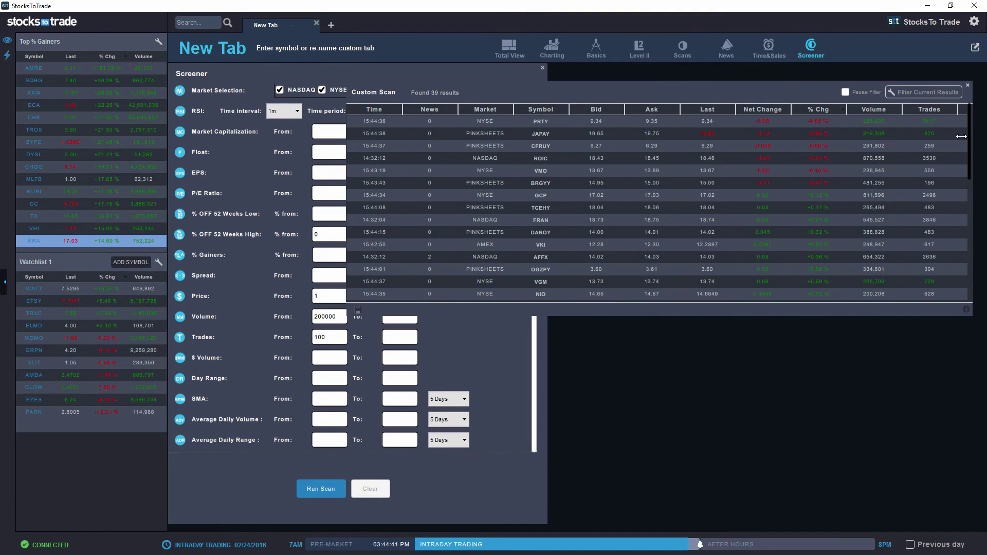
Add a % Off 52 H column to the results and sort by it, lowest first.
{"action": "right_click", "coordinate": [754, 110]}
{"action": "mouse_move", "coordinate": [779, 131]}
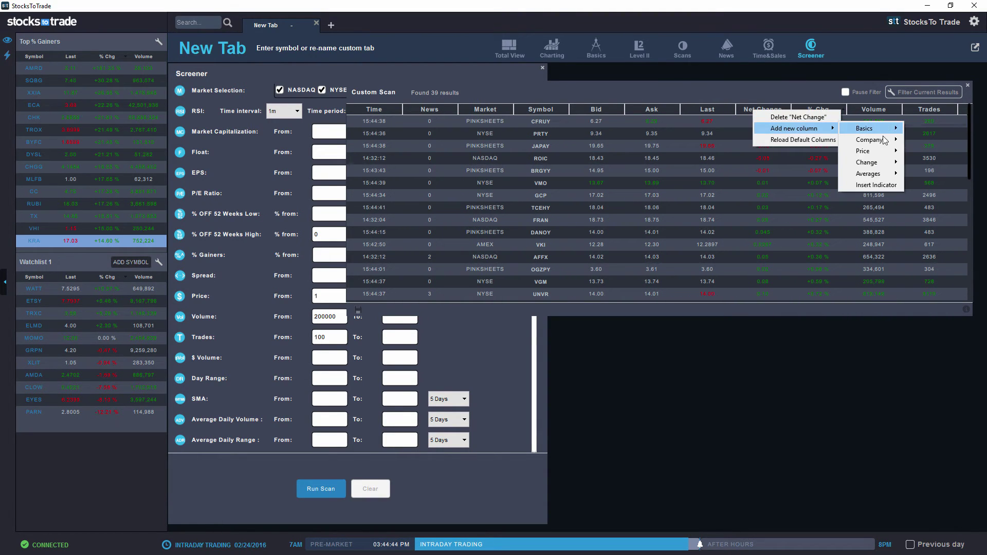
{"action": "mouse_move", "coordinate": [869, 151]}
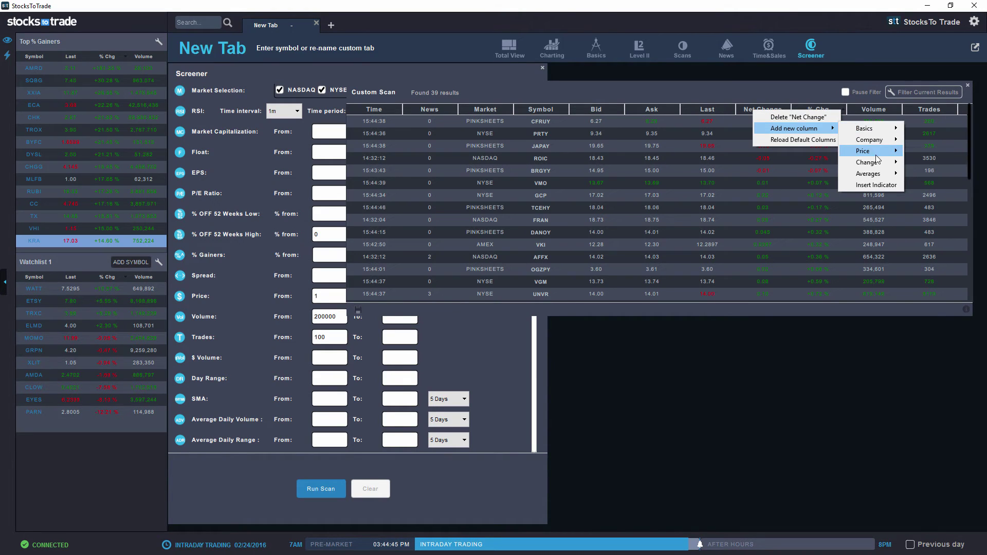
{"action": "mouse_move", "coordinate": [935, 211]}
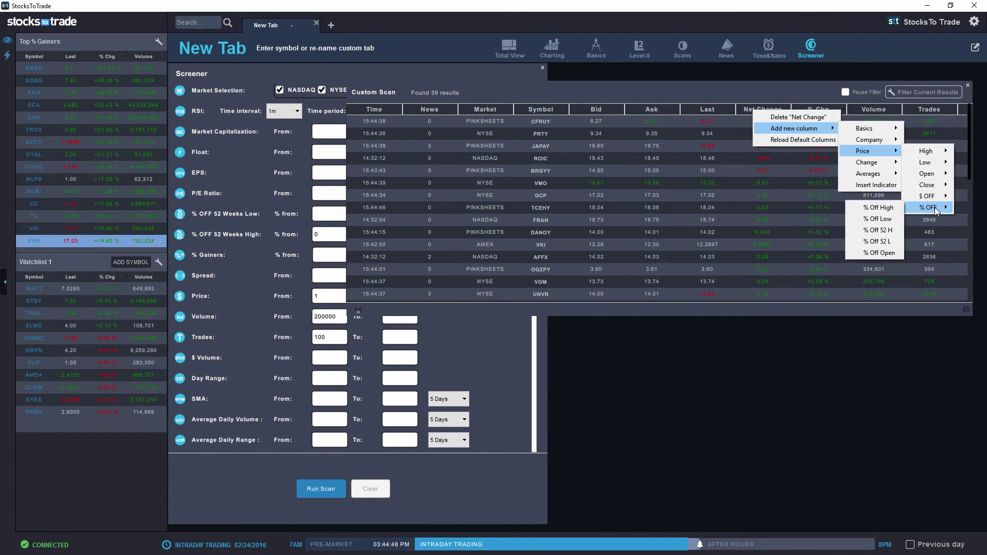
{"action": "left_click", "coordinate": [878, 231]}
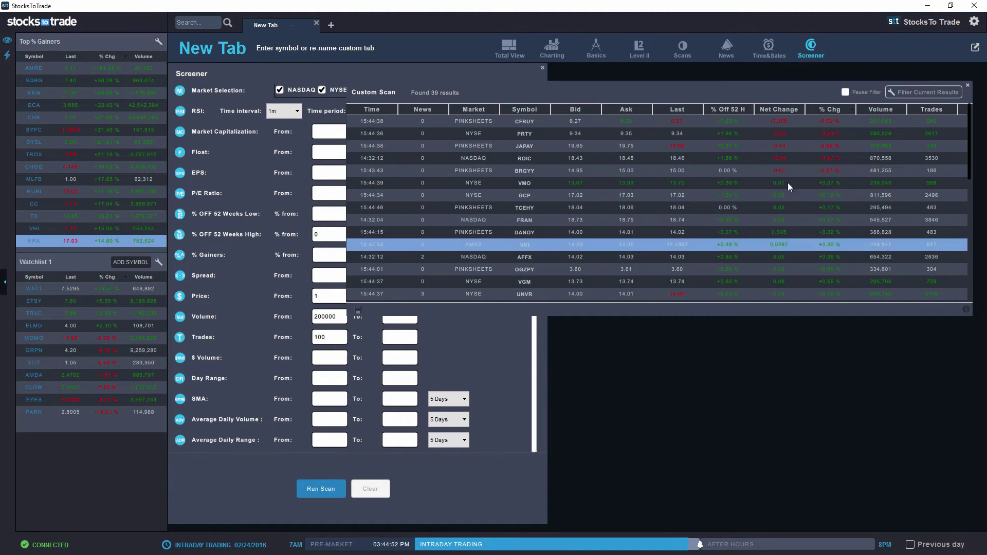
{"action": "left_click", "coordinate": [727, 109]}
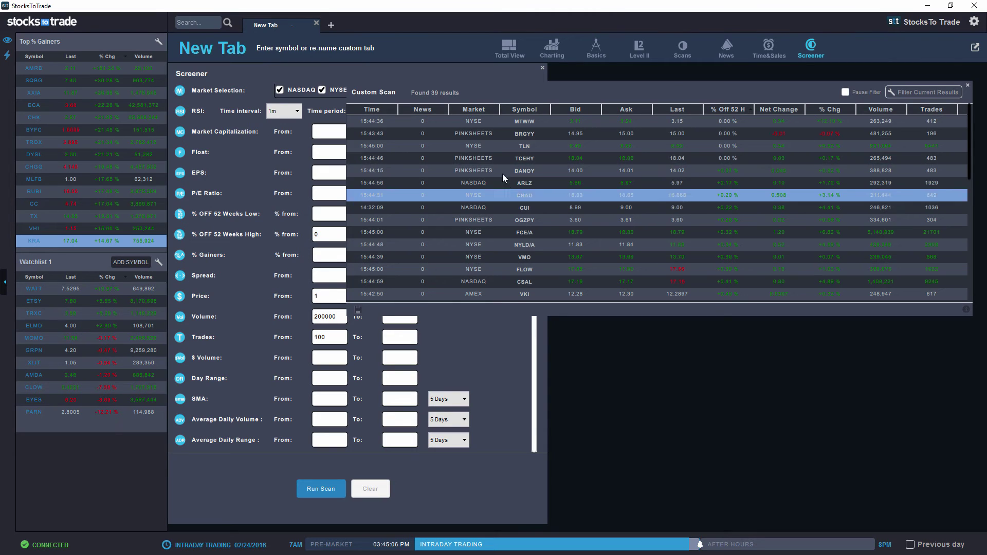
Open TLN's chart in its own tab, zoom in, and review its Events list before returning to the results.
{"action": "double_click", "coordinate": [525, 146]}
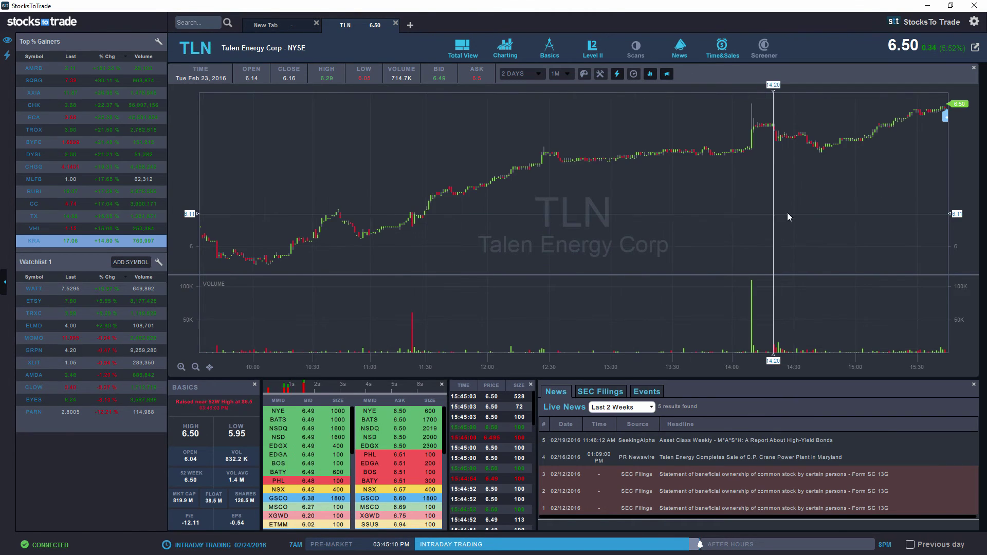
{"action": "scroll", "coordinate": [730, 172], "scroll_direction": "up", "scroll_amount": 2}
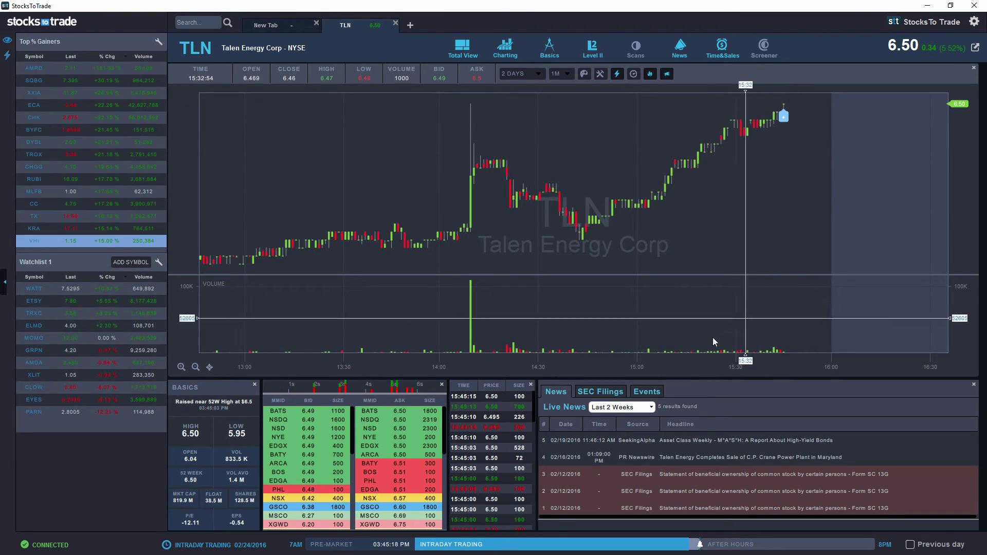
{"action": "left_click", "coordinate": [646, 393]}
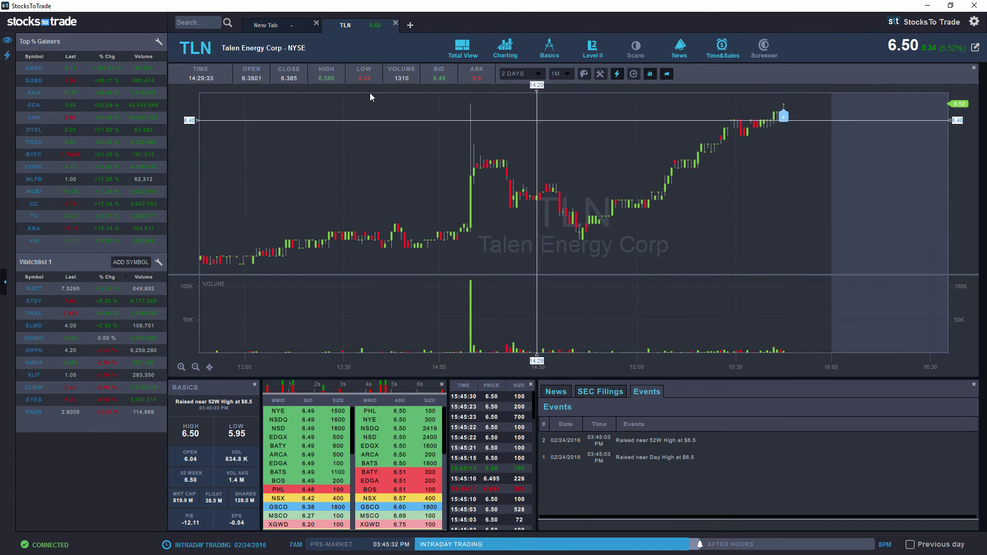
{"action": "left_click", "coordinate": [275, 31]}
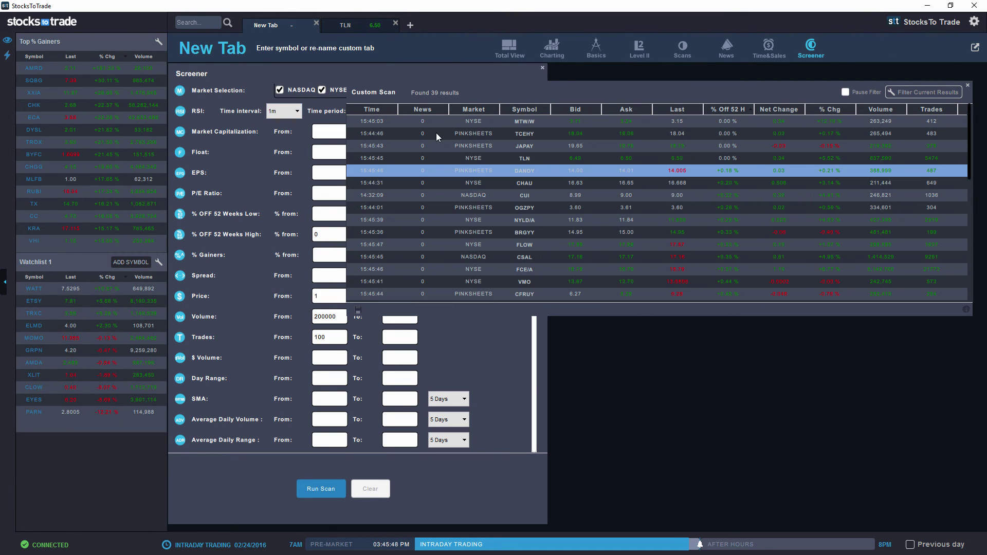
Enter a minimum market capitalization of 15000000 in the Screener and rerun the scan.
{"action": "left_click", "coordinate": [361, 75]}
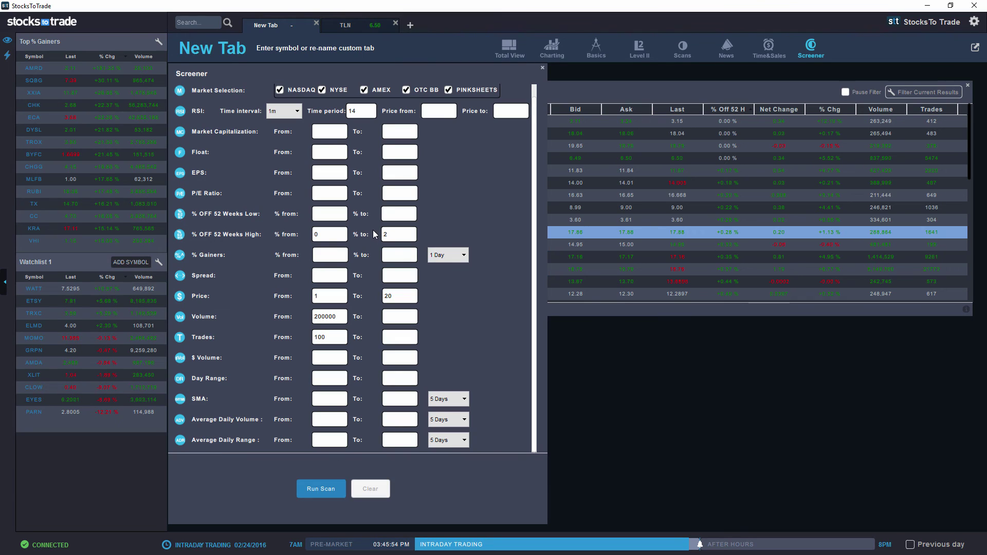
{"action": "left_click", "coordinate": [325, 136]}
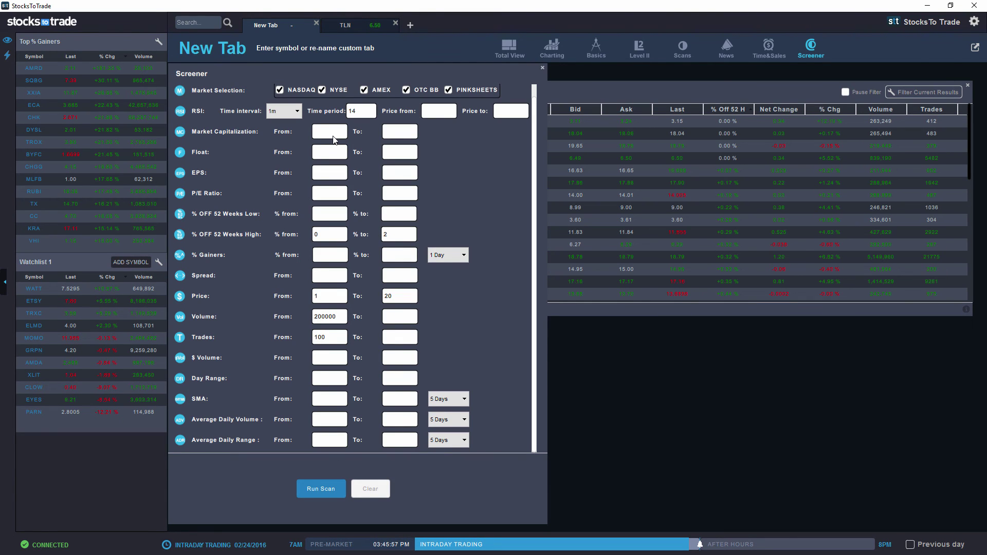
{"action": "type", "text": "150000"}
{"action": "key", "text": "BackSpace"}
{"action": "key", "text": "BackSpace"}
{"action": "key", "text": "BackSpace"}
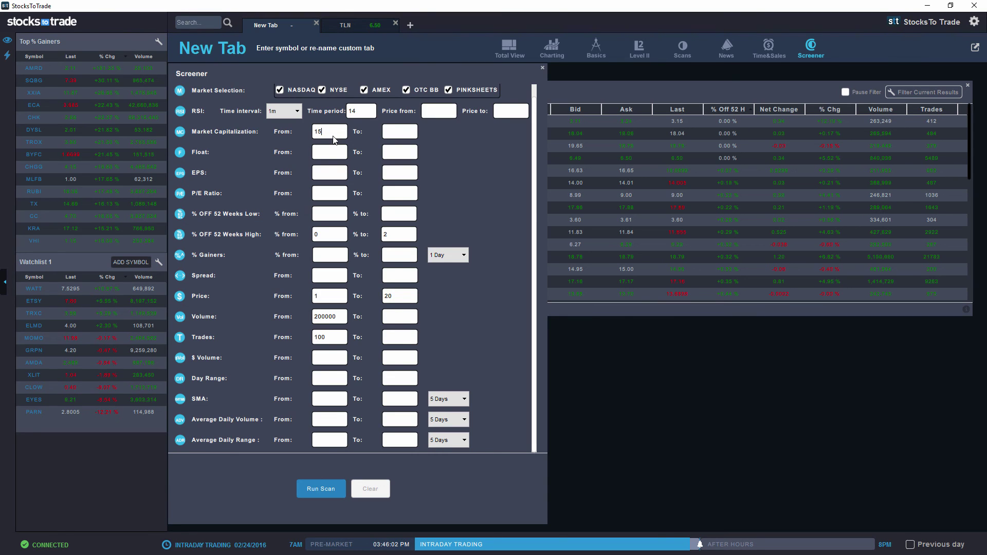
{"action": "type", "text": "000000"}
{"action": "left_click", "coordinate": [322, 490]}
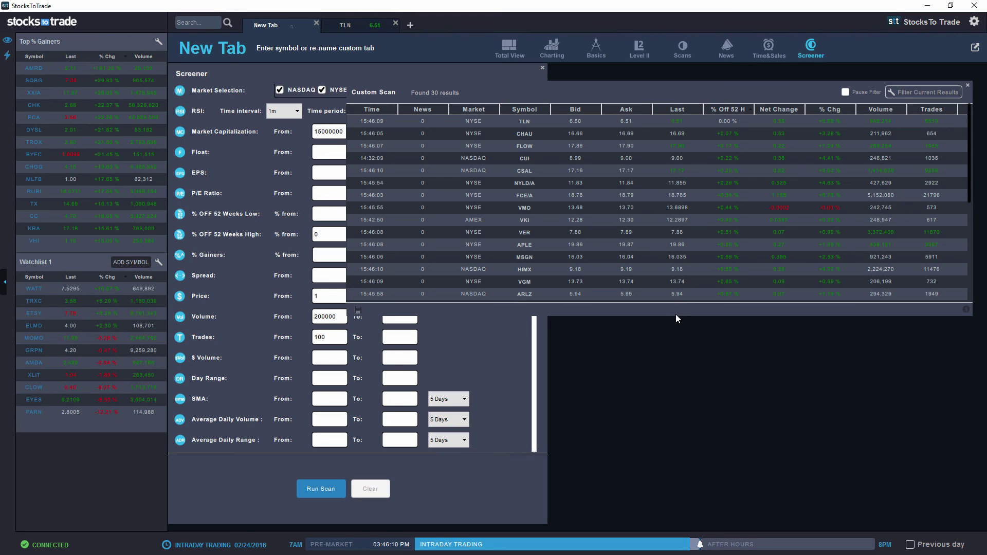
Resize the results panel and open CHAU's chart in a new tab.
{"action": "left_click_drag", "start_coordinate": [675, 316], "coordinate": [690, 478]}
{"action": "left_click_drag", "start_coordinate": [348, 216], "coordinate": [503, 235]}
{"action": "left_click", "coordinate": [627, 147]}
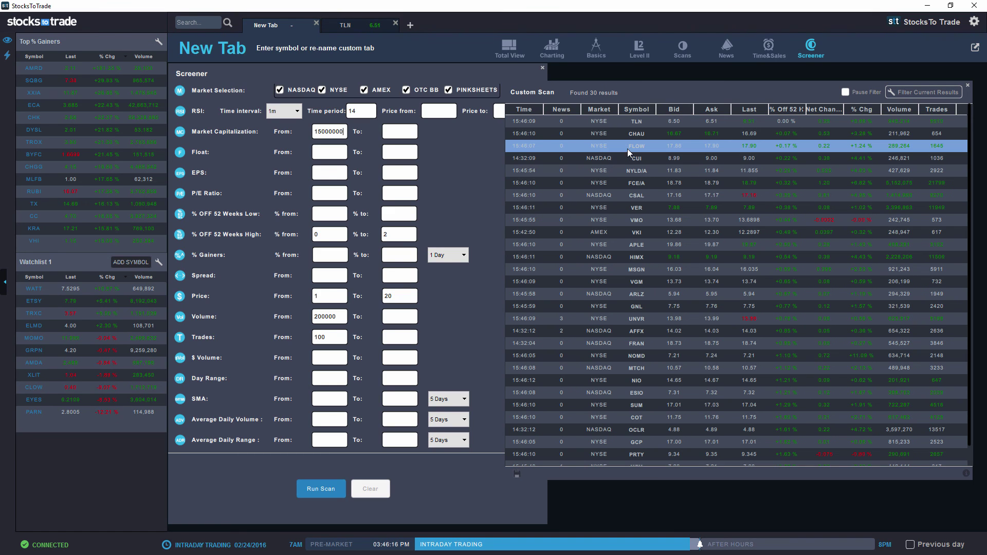
{"action": "left_click", "coordinate": [639, 134]}
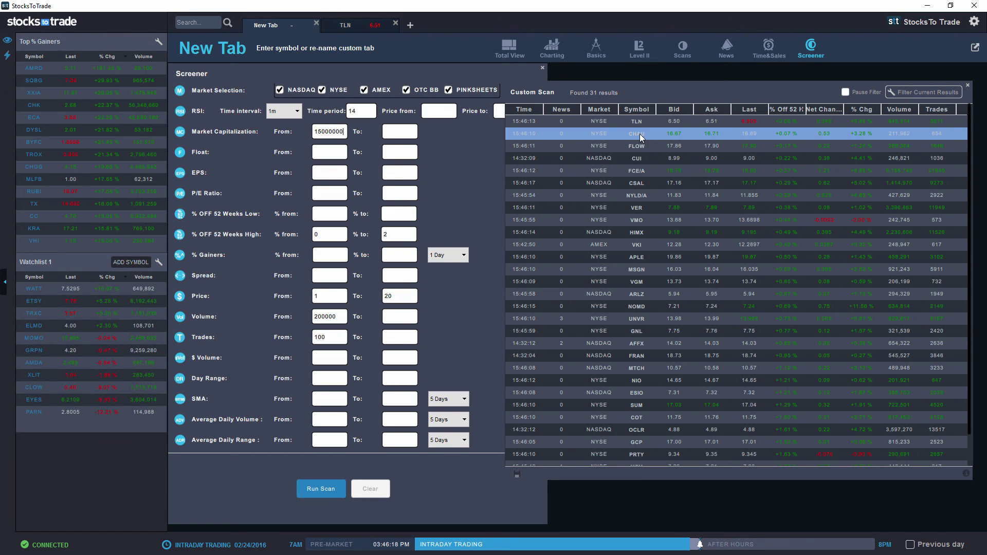
{"action": "double_click", "coordinate": [640, 133]}
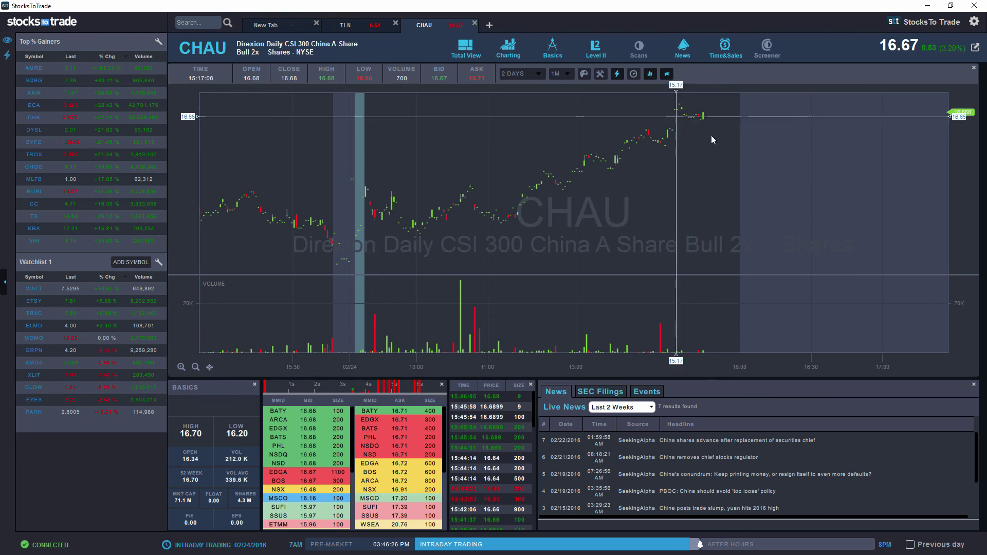
{"action": "left_click", "coordinate": [276, 28]}
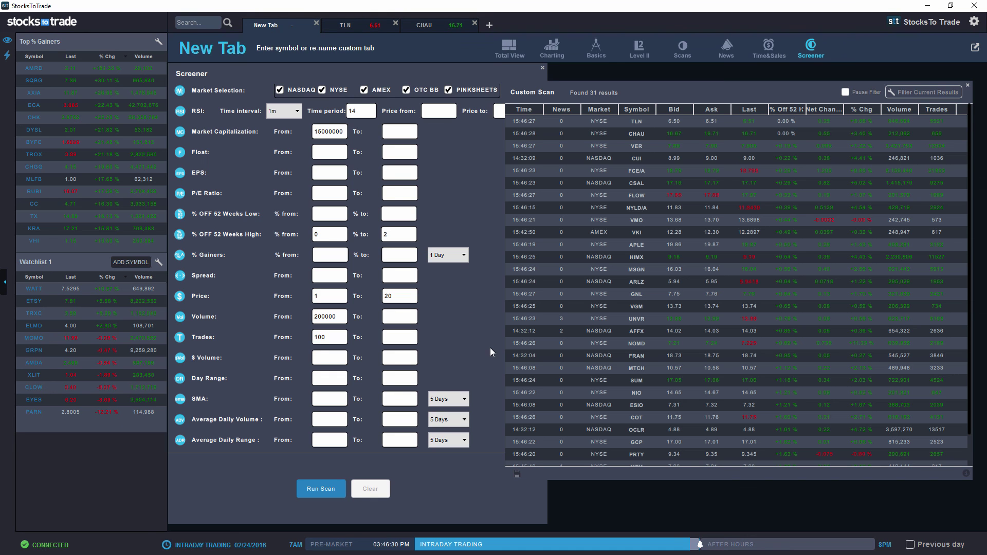